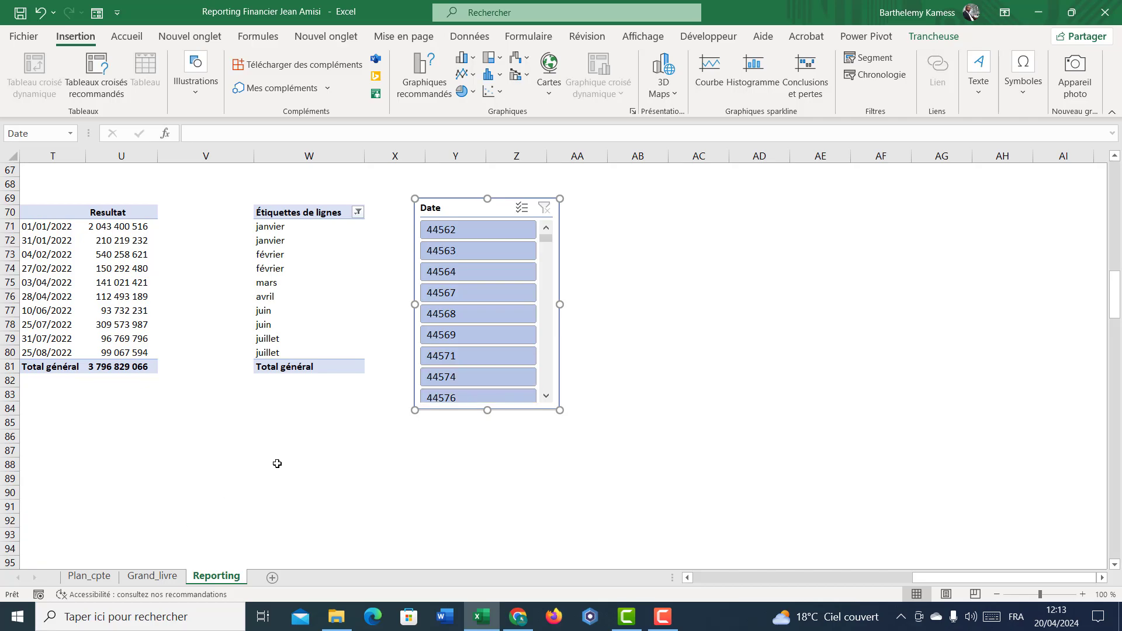
Review the ledger table's columns C to J on the Grand_livre sheet and the summary at the start of the Reporting sheet.
click(152, 576)
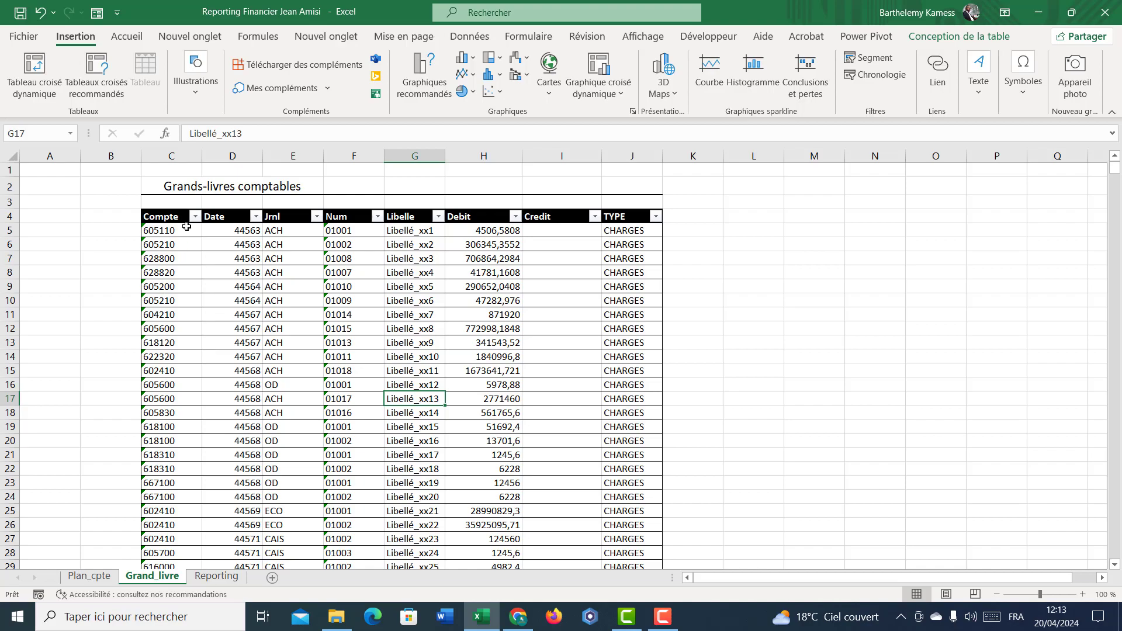
drag(171, 156, 619, 142)
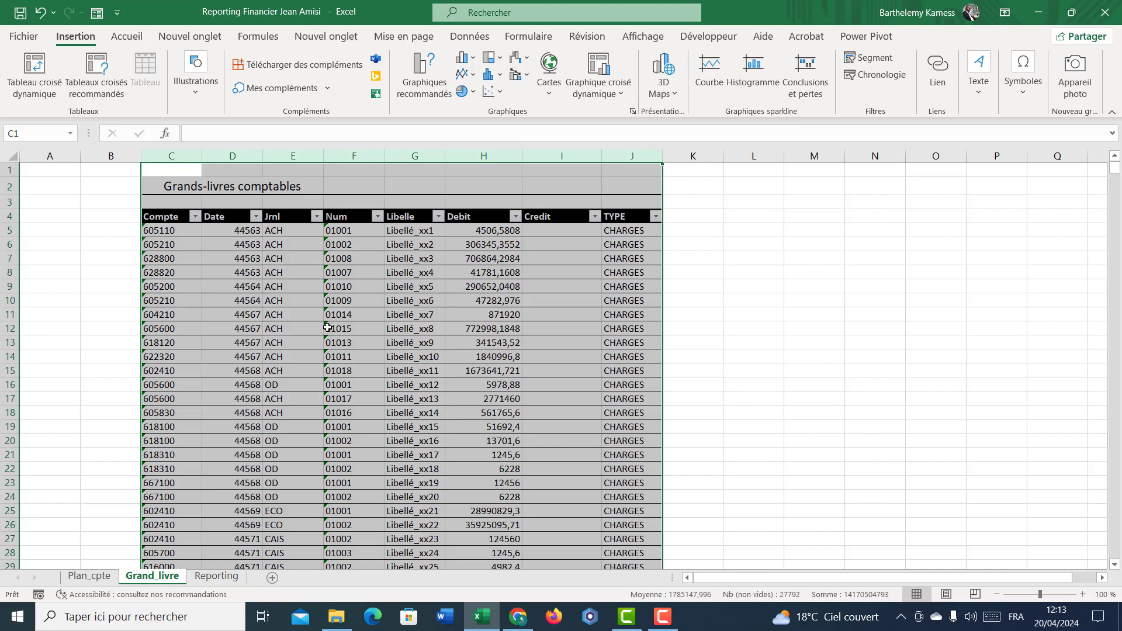
click(326, 329)
click(215, 576)
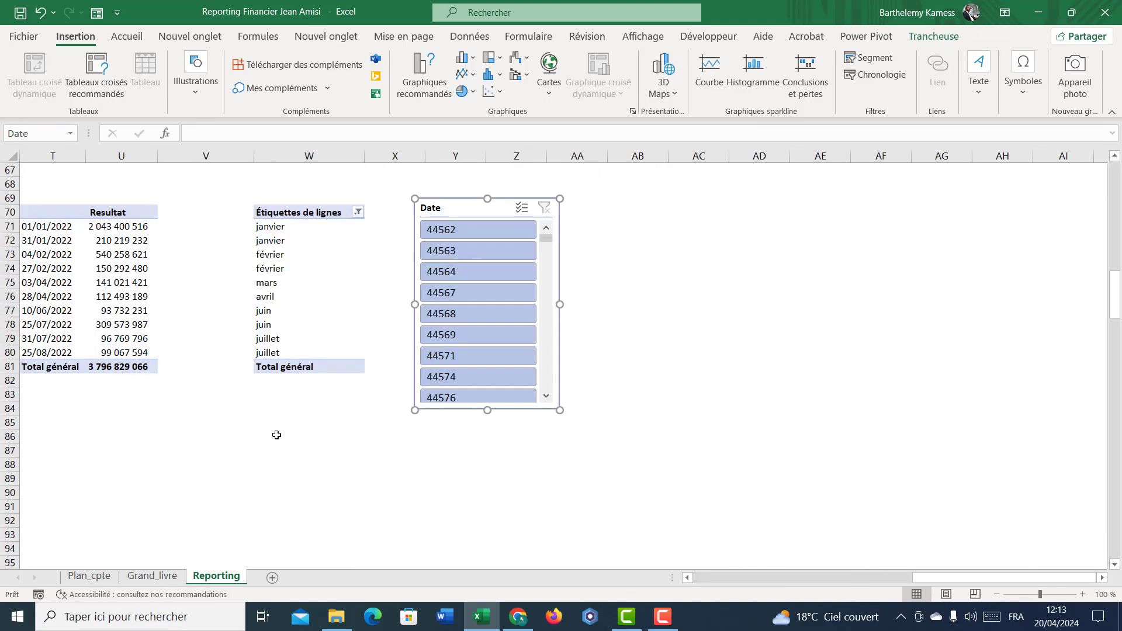
drag(923, 577, 672, 570)
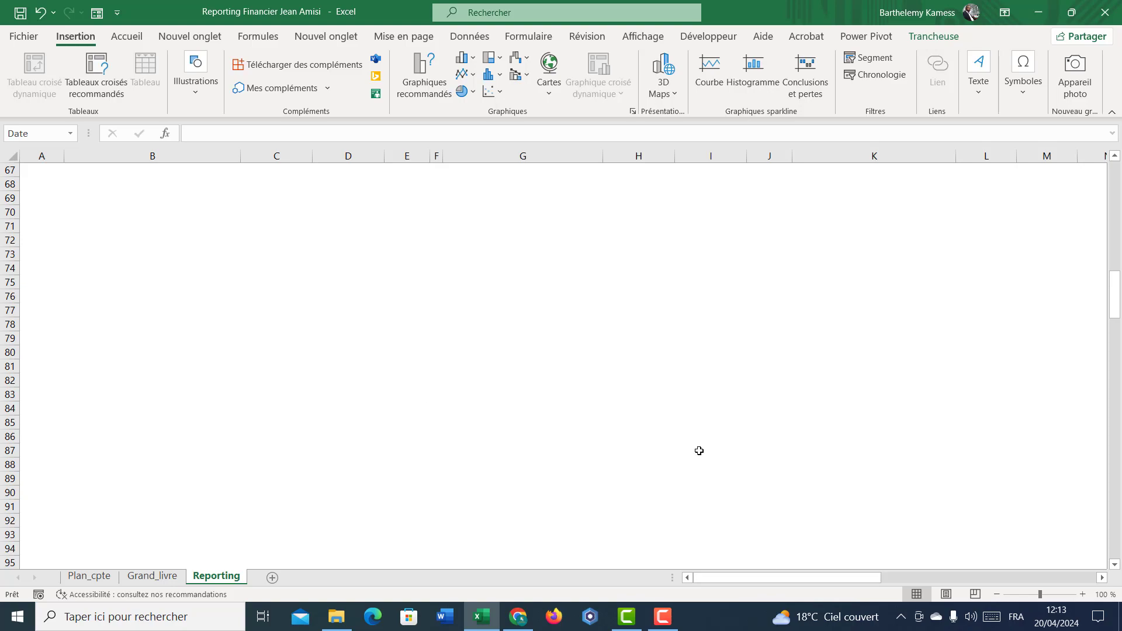
drag(1114, 290, 1114, 187)
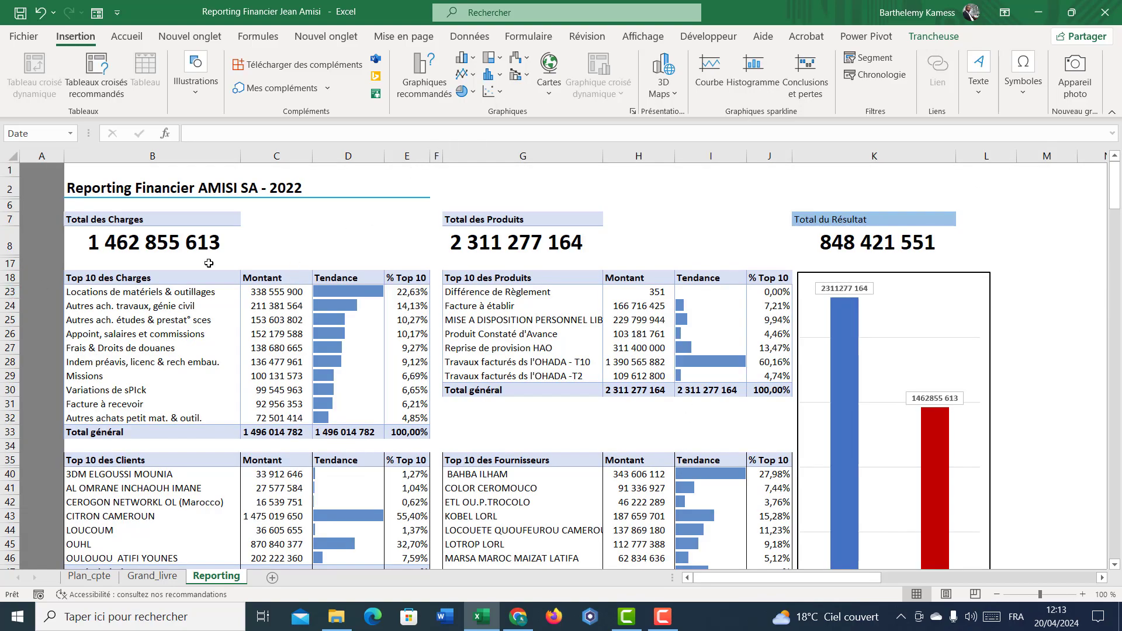
Format the Date column (D) of the Grand_livre sheet as Date courte.
click(152, 576)
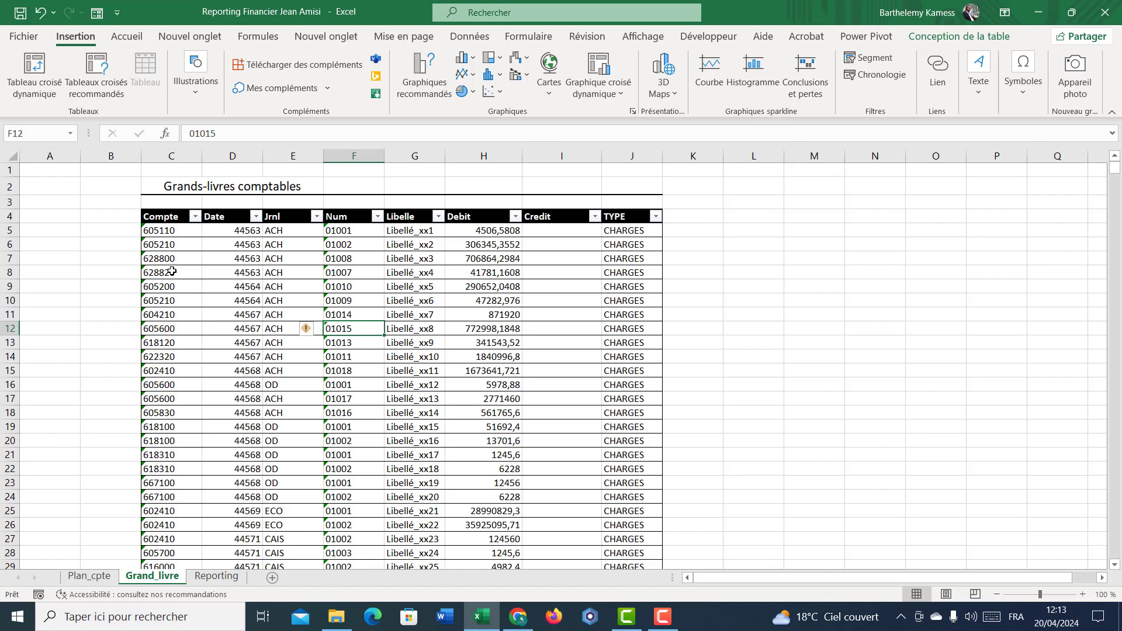
click(173, 150)
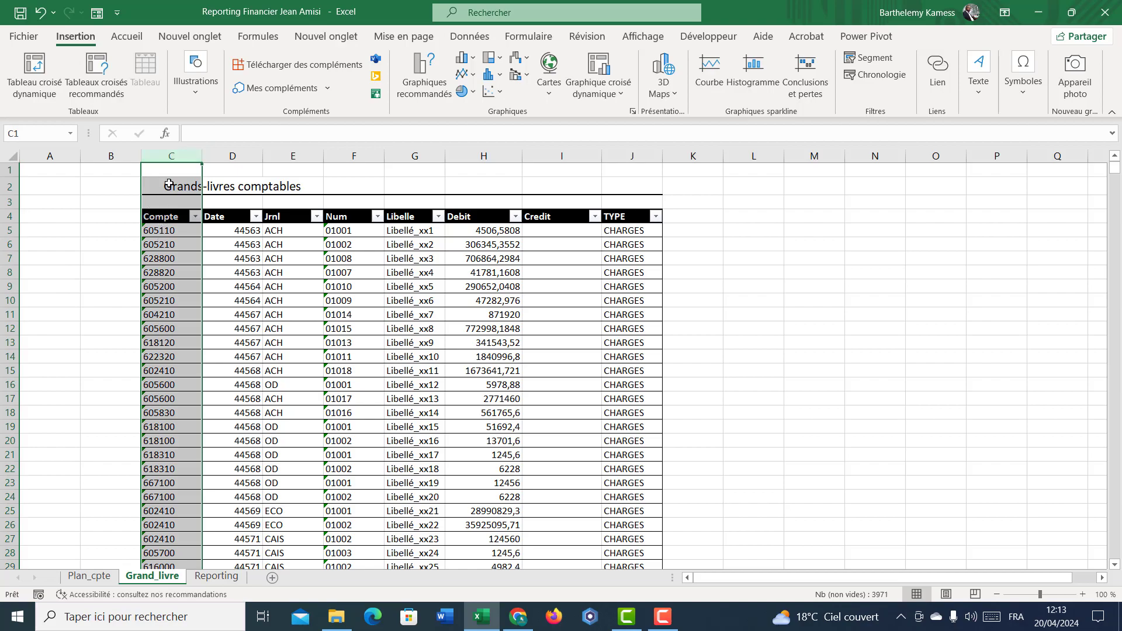
click(227, 154)
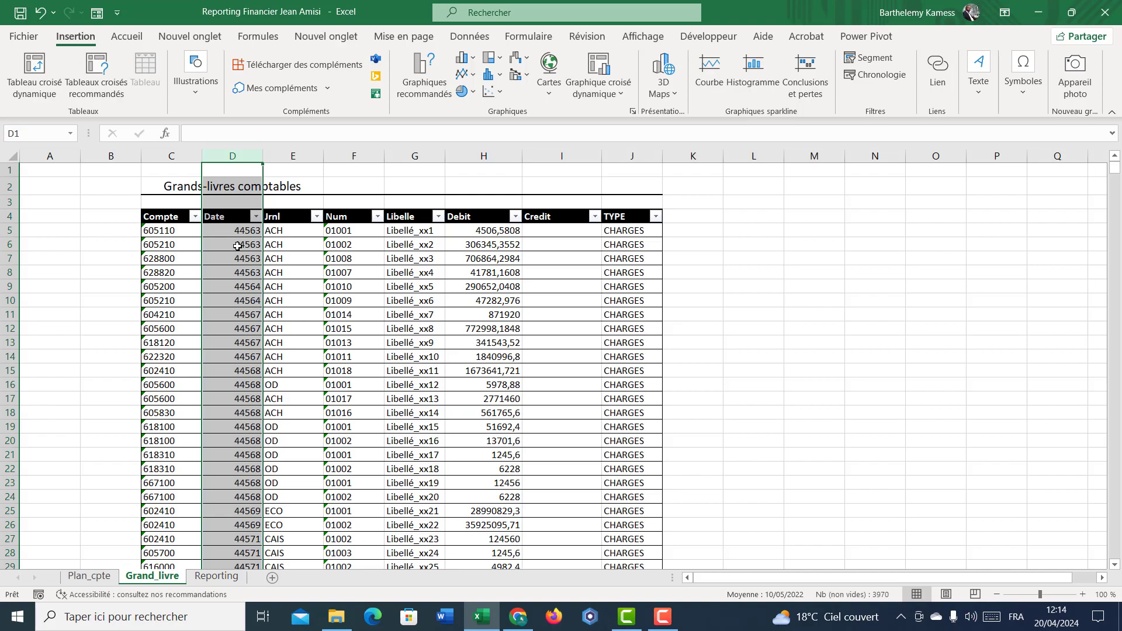
click(249, 152)
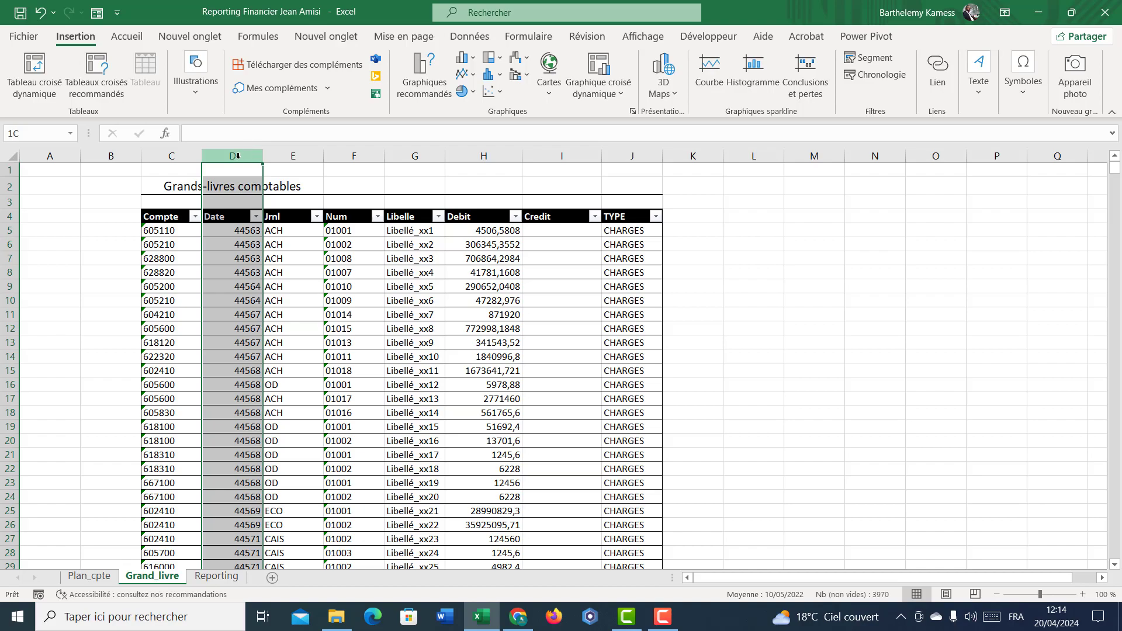
click(127, 36)
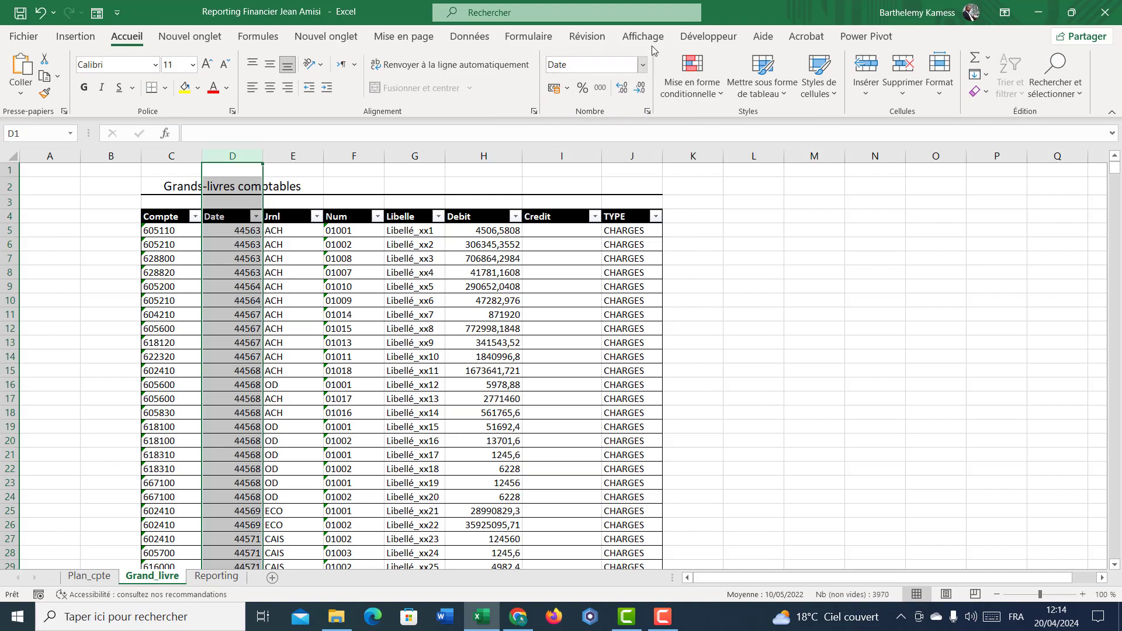
click(643, 63)
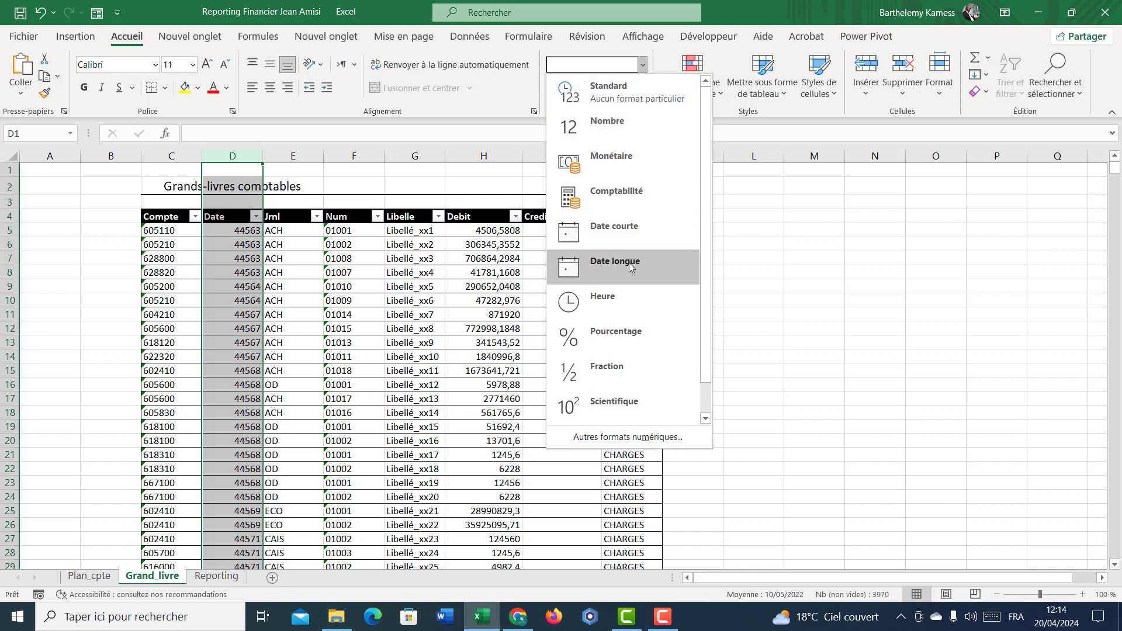
click(614, 233)
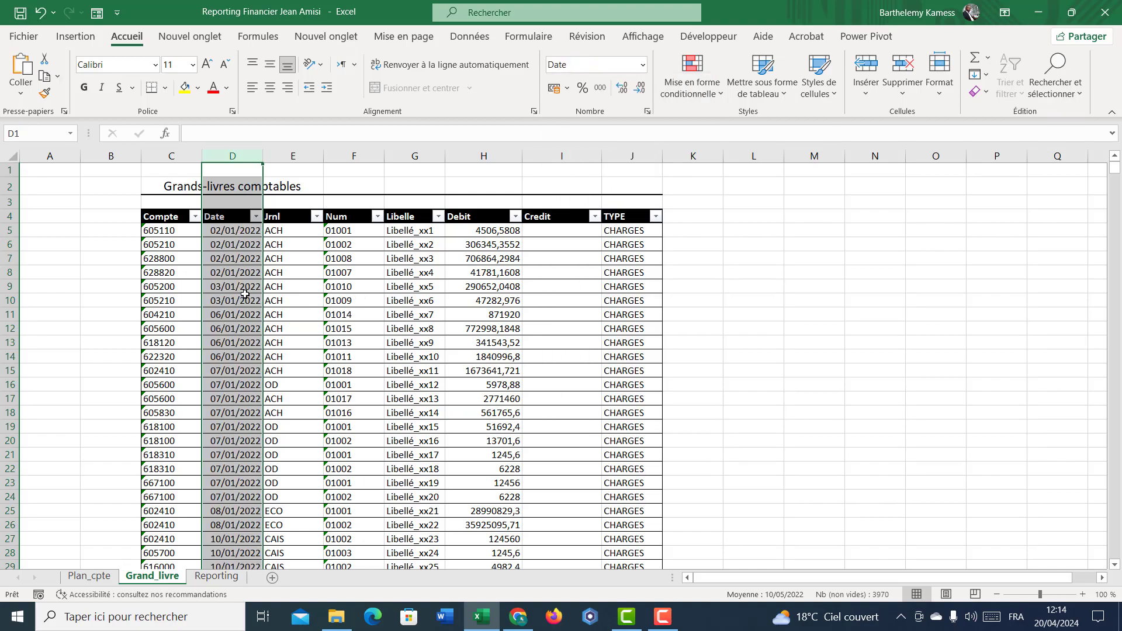
click(227, 273)
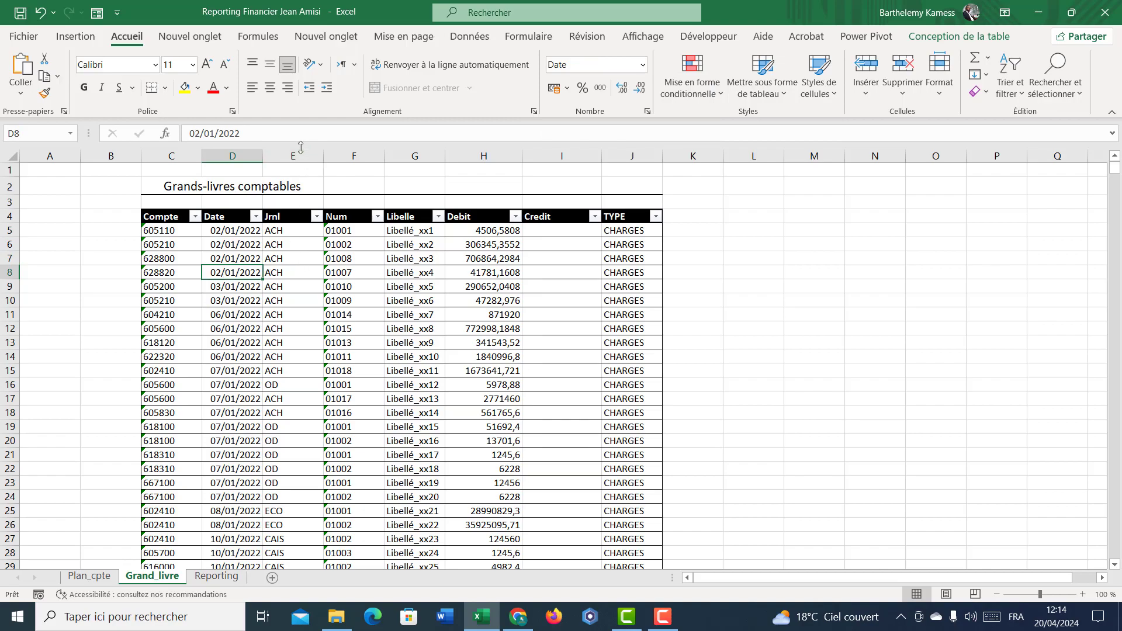
click(354, 156)
click(412, 154)
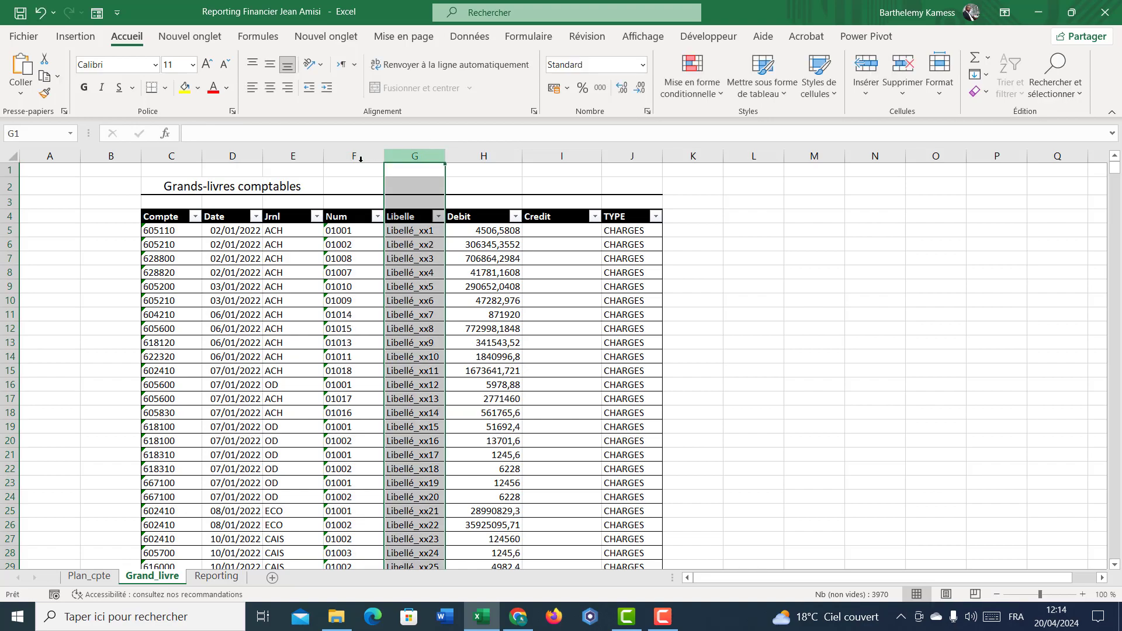
click(224, 394)
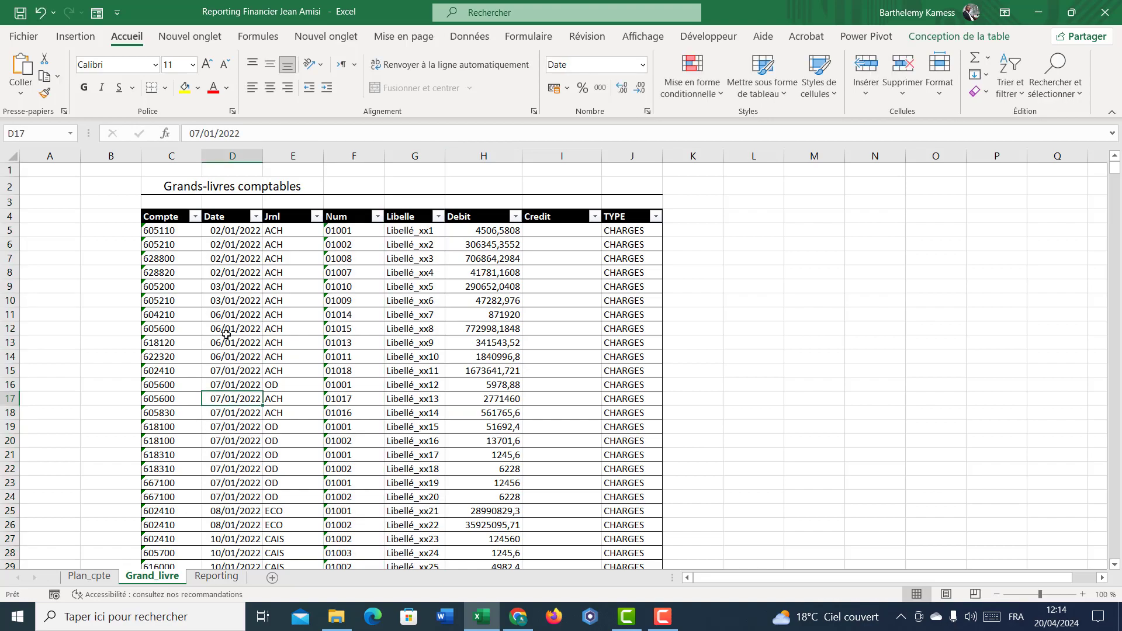
click(233, 156)
click(234, 299)
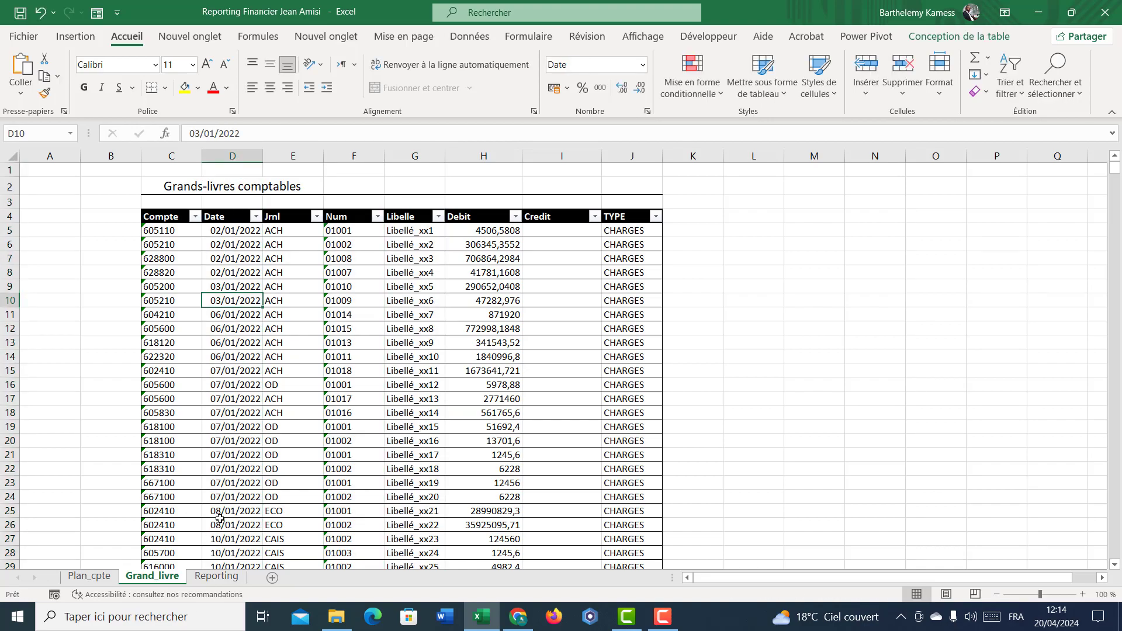
Refresh all the pivot tables on the Reporting sheet and close the PivotTable field list.
click(216, 577)
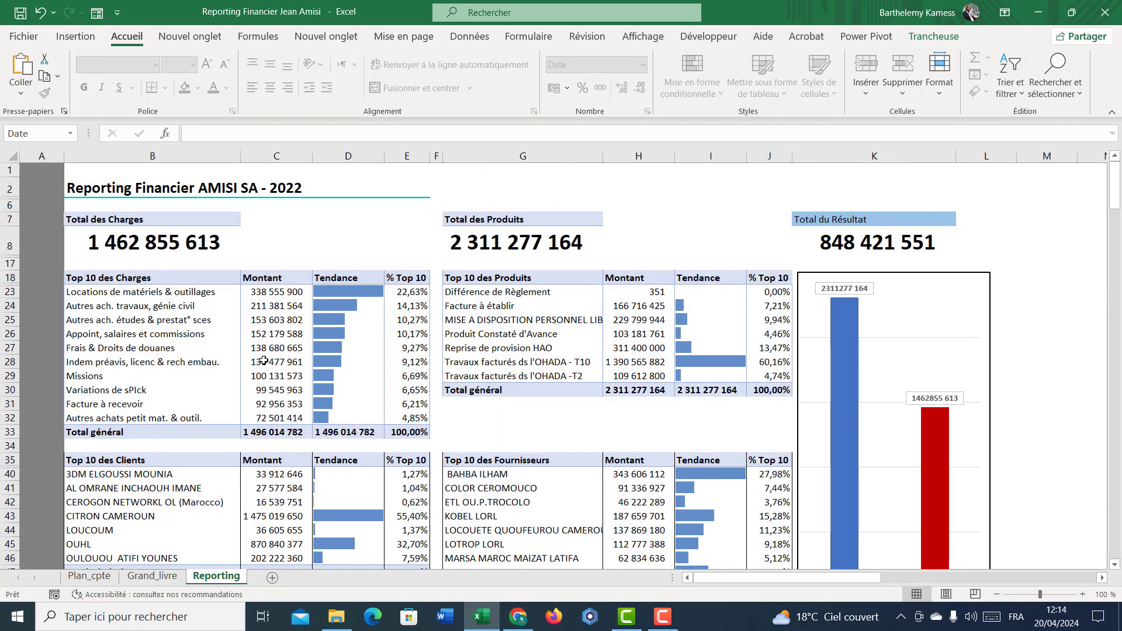
click(275, 338)
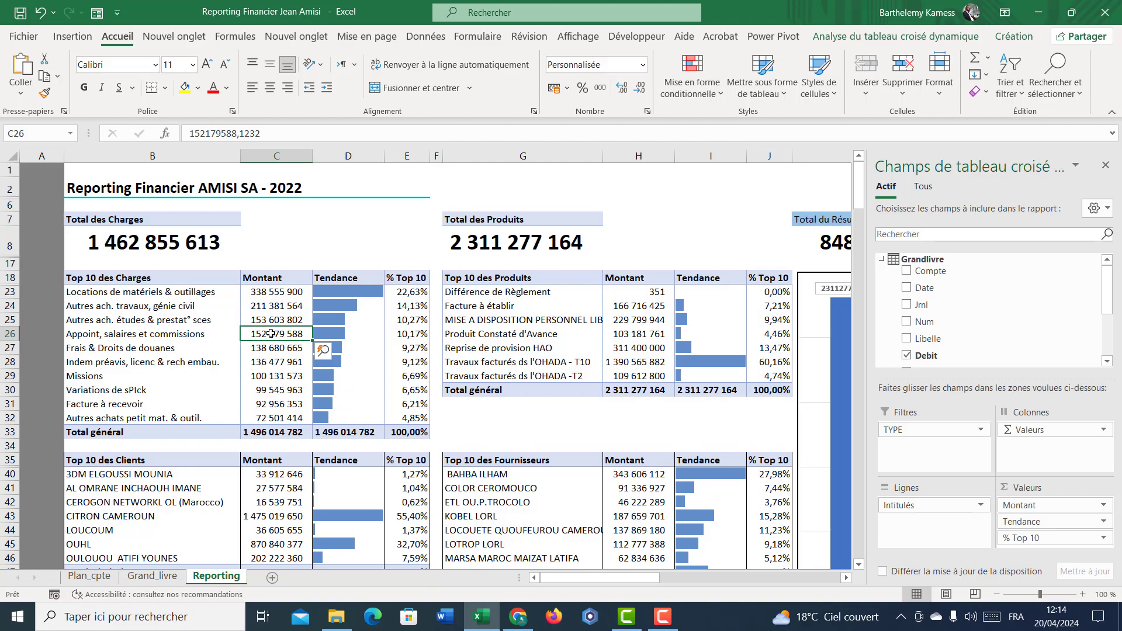
click(202, 363)
click(259, 339)
click(425, 36)
click(347, 93)
click(375, 115)
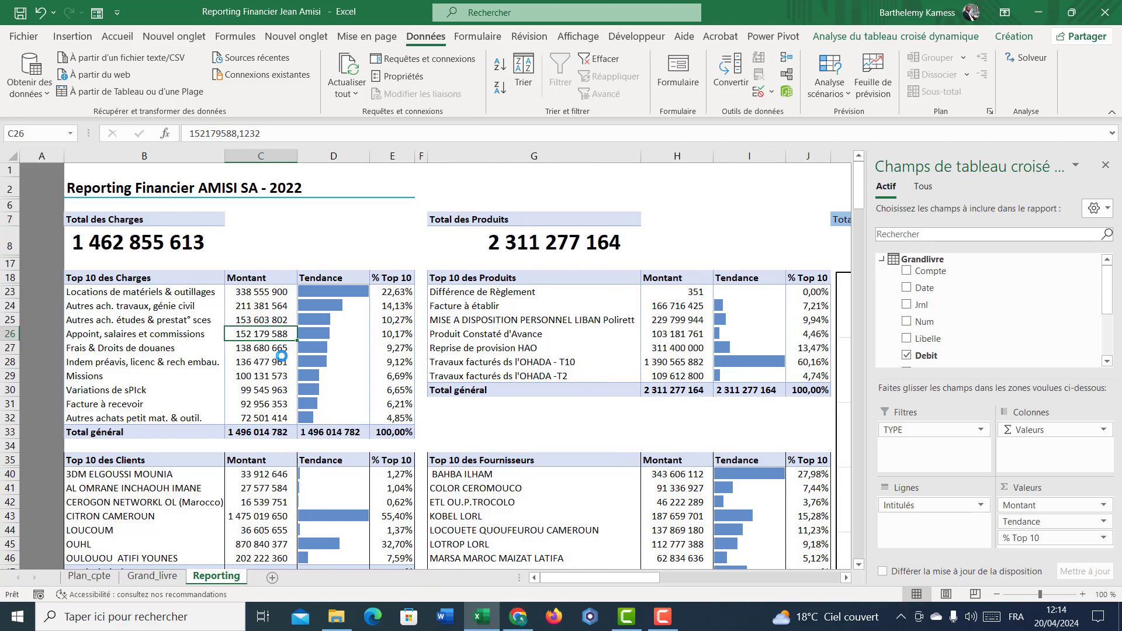
click(1108, 164)
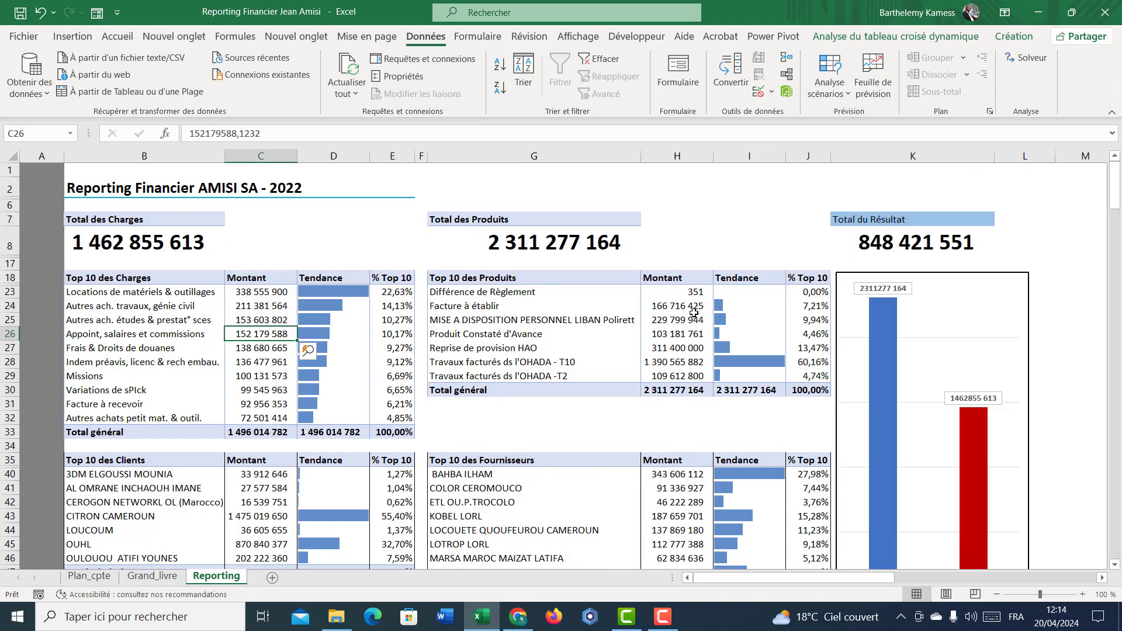
Check how dates are listed in the Date slicer next to the pivot tables around row 70 of the Reporting sheet.
scroll(694, 321, down, 15)
drag(778, 576, 972, 560)
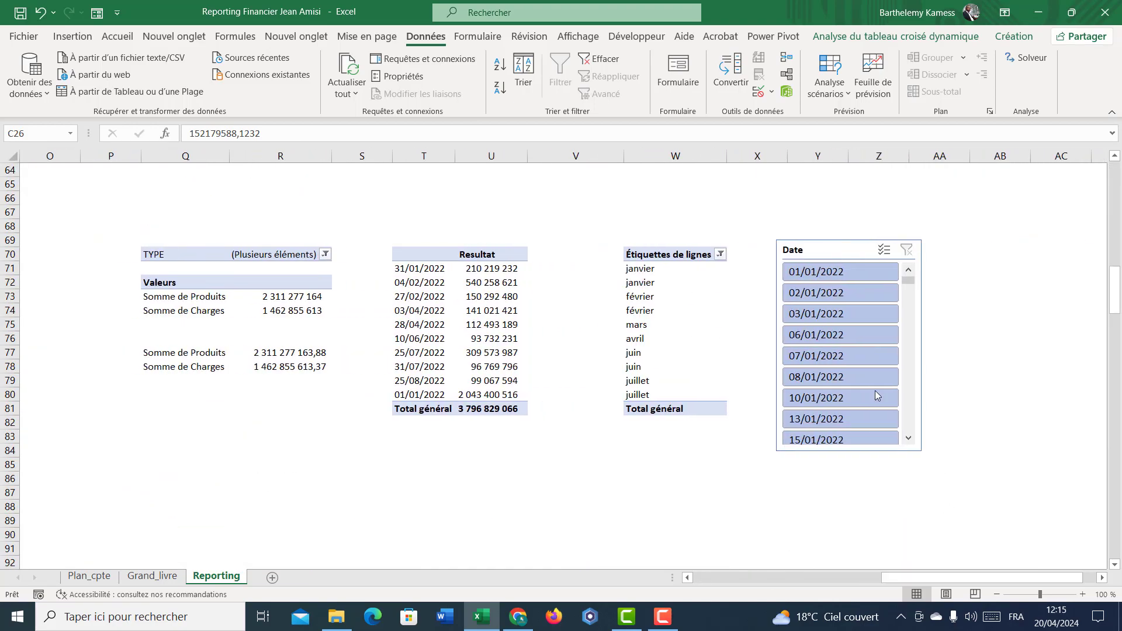
click(834, 244)
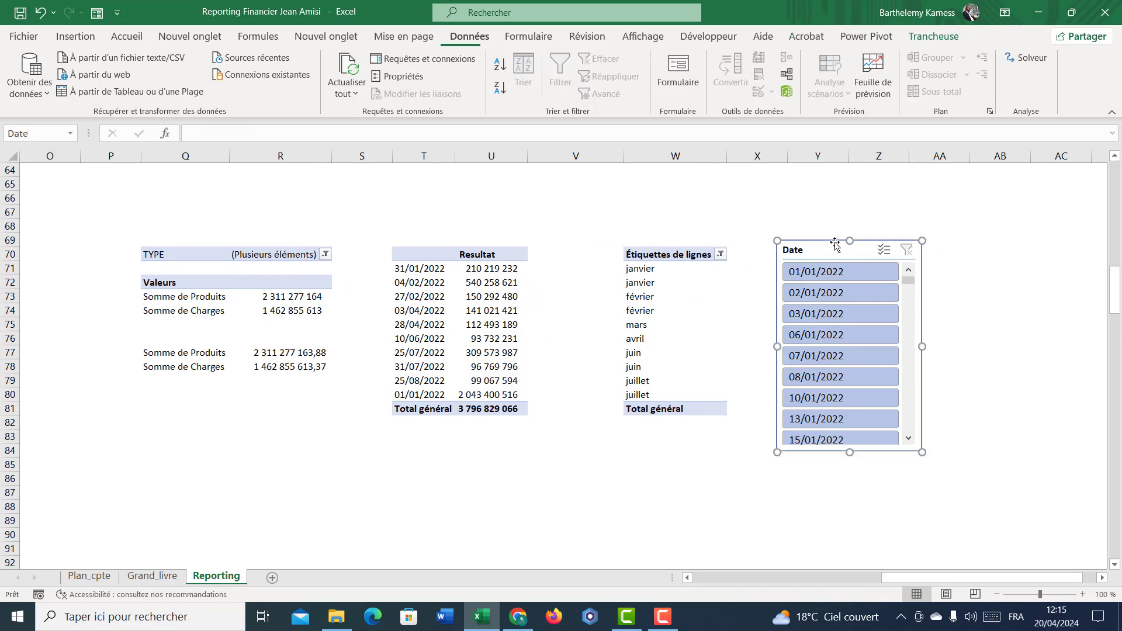
Try to group the date row labels of the pivot table in column W by Mois, and undo the grouping.
click(637, 323)
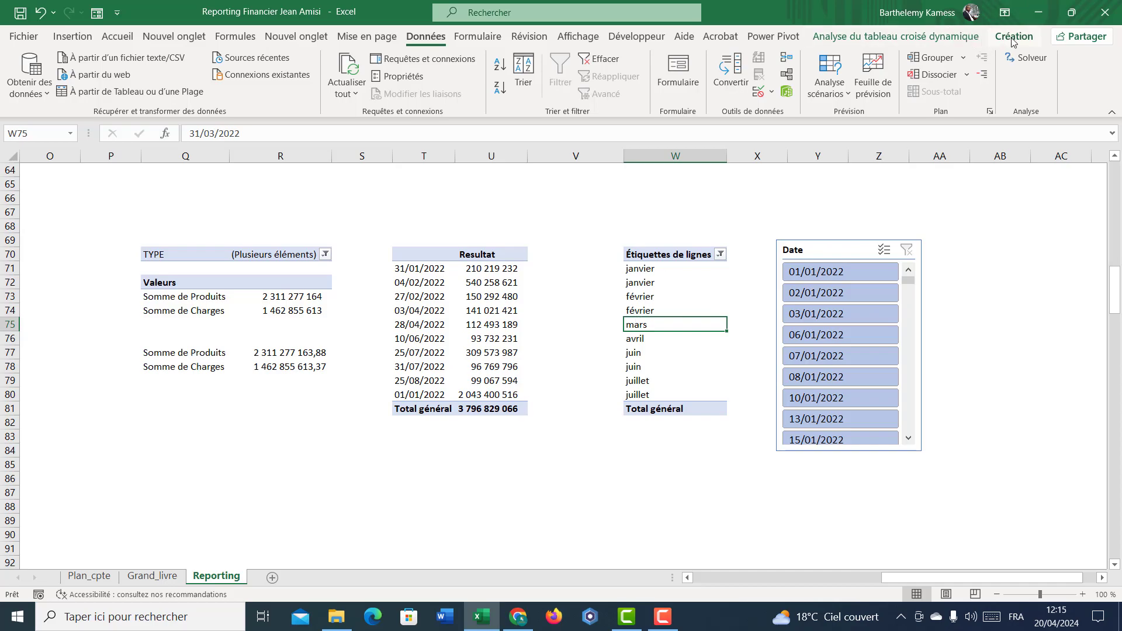
click(949, 39)
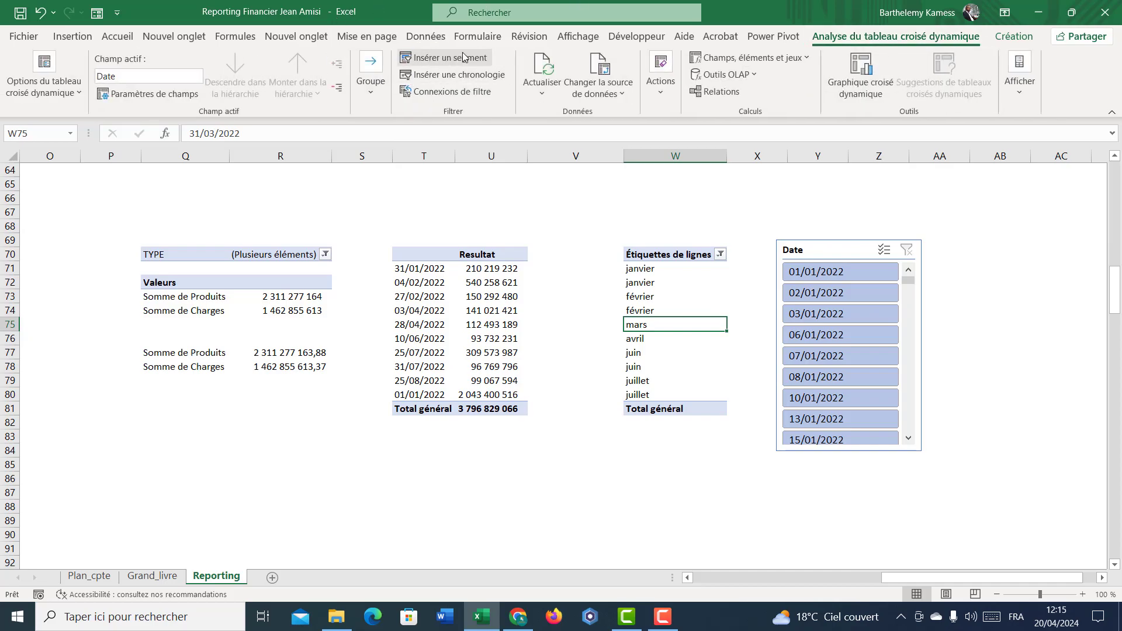
click(543, 101)
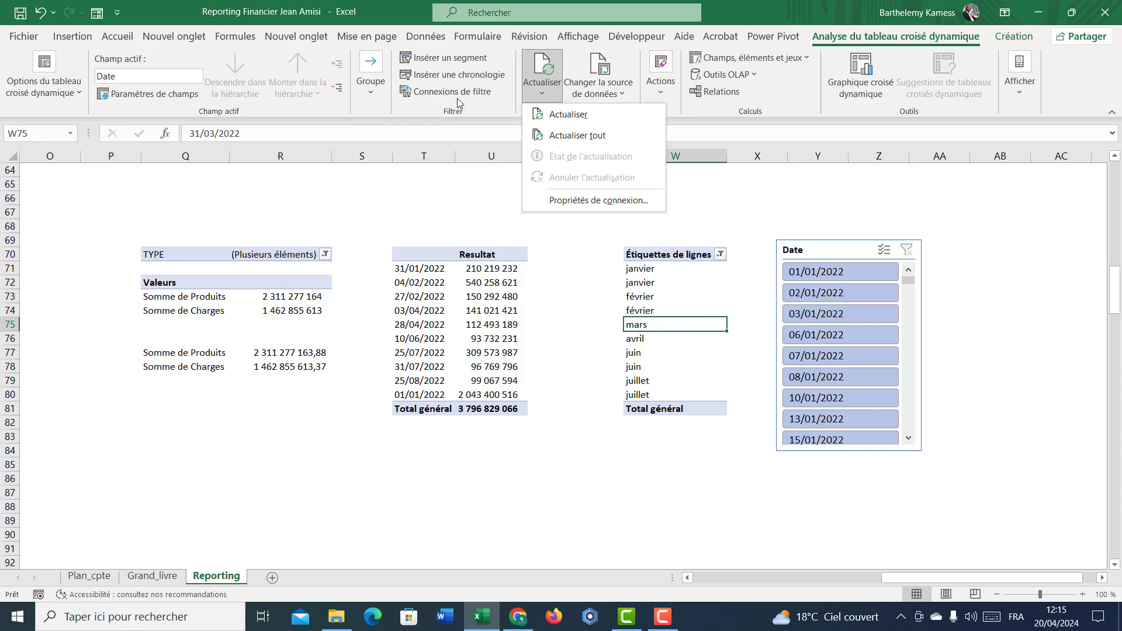
click(374, 89)
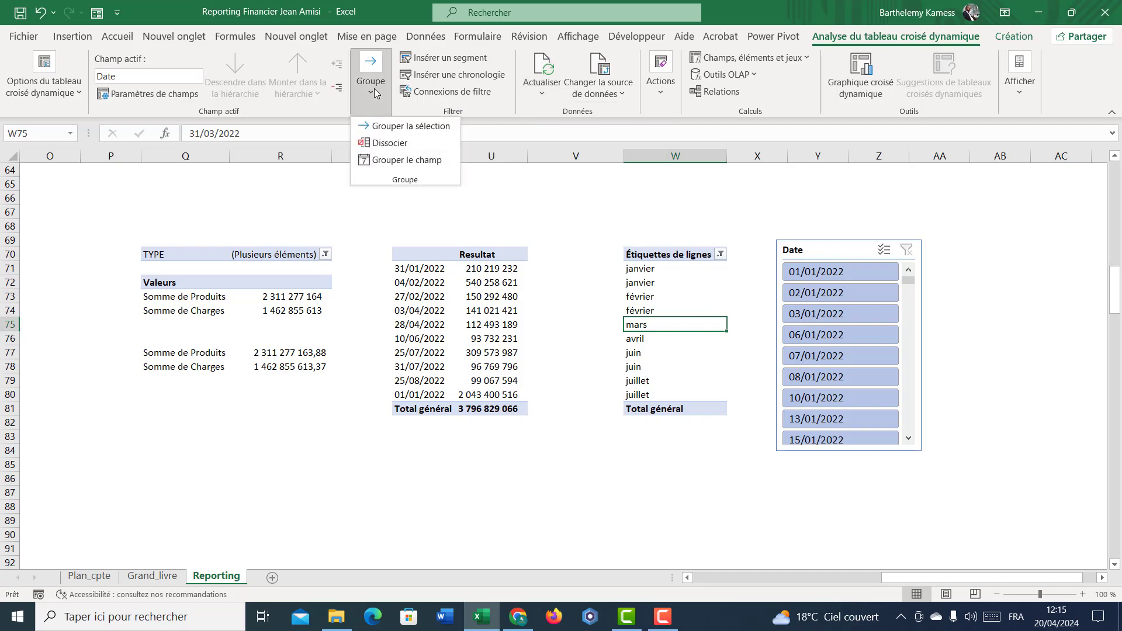
click(392, 127)
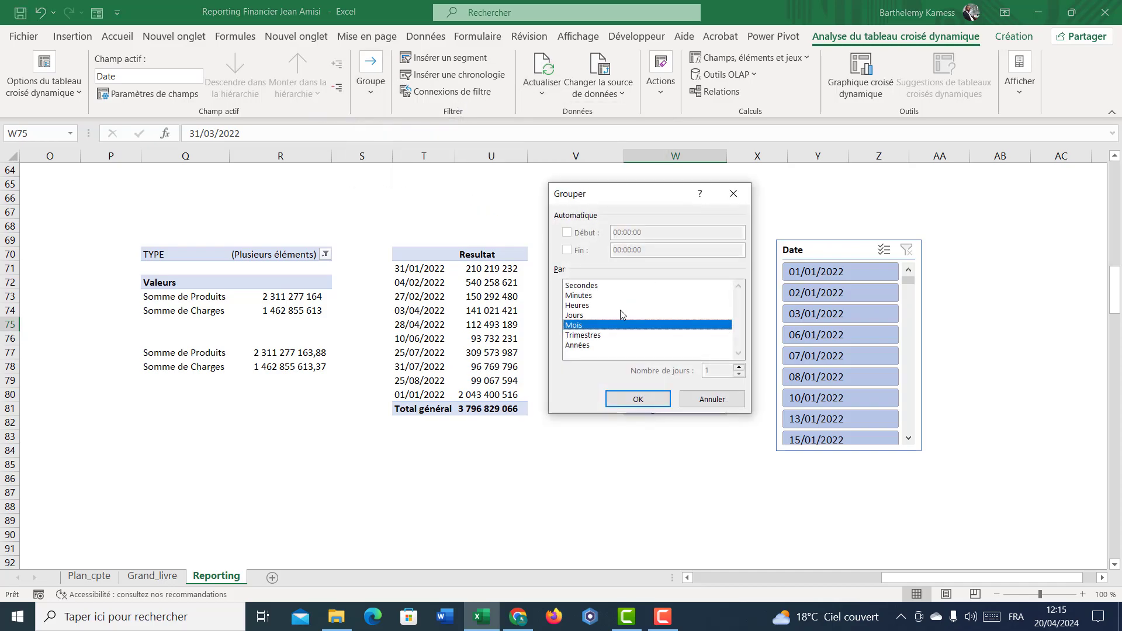
click(593, 337)
click(582, 346)
click(580, 326)
click(584, 337)
click(583, 346)
click(578, 326)
key(Return)
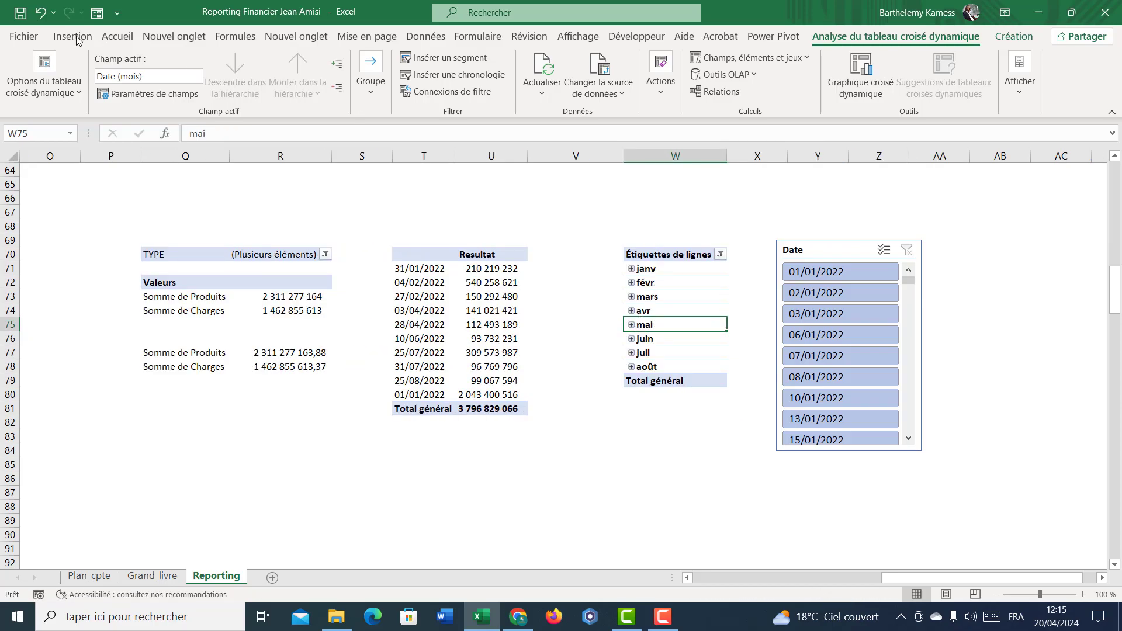
click(40, 11)
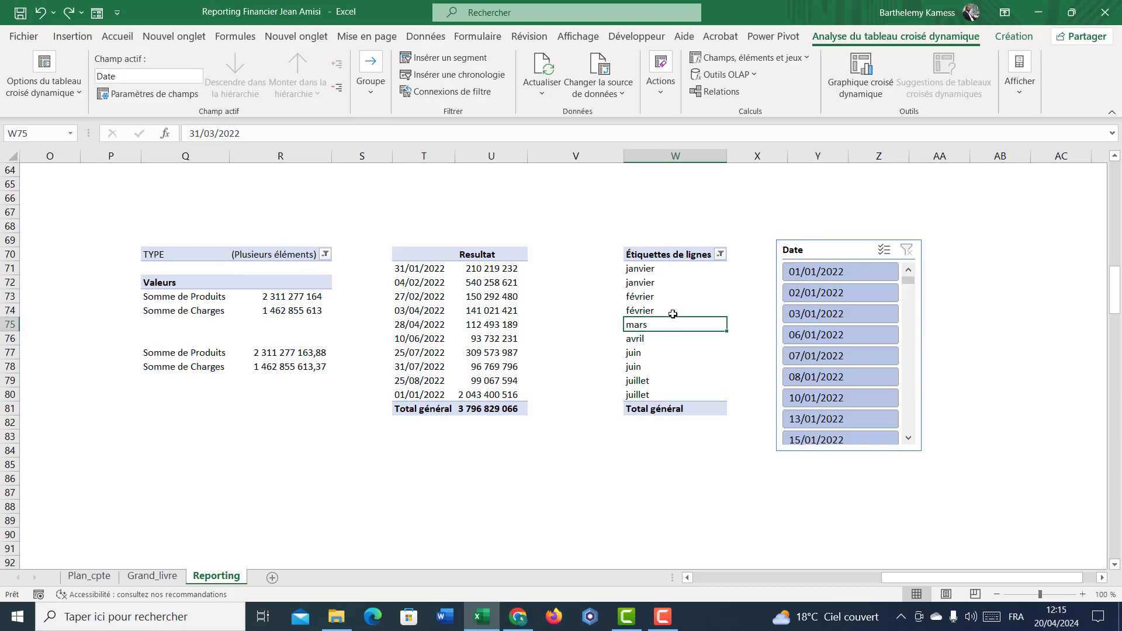
Examine the underlying dates behind the month row labels of the pivot table in column W.
click(636, 281)
click(634, 266)
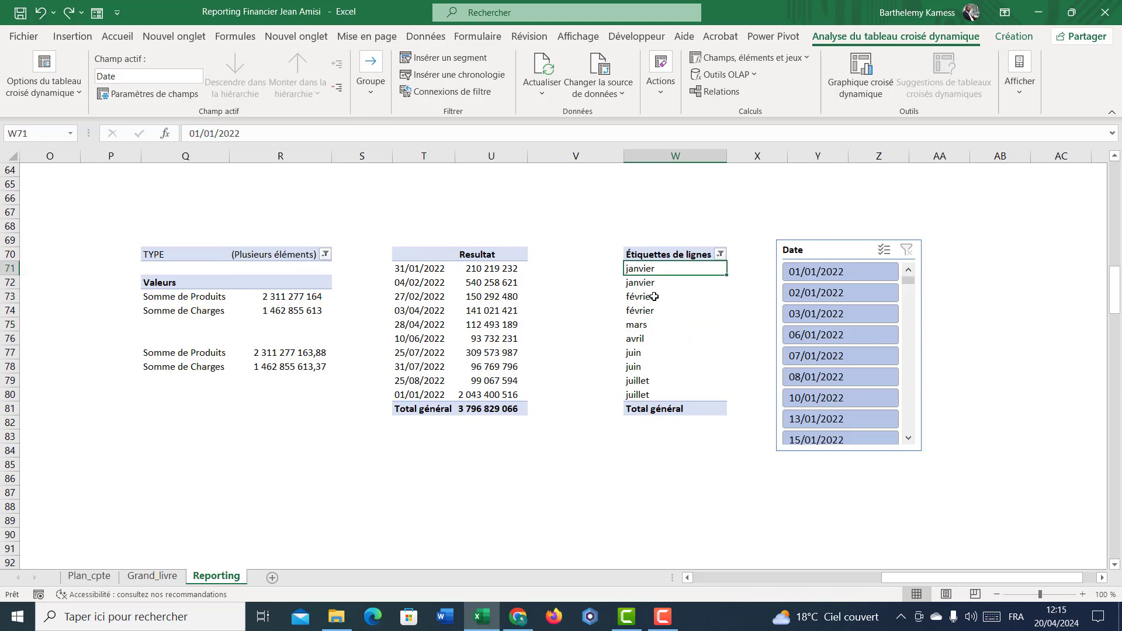
click(647, 297)
click(646, 310)
click(639, 354)
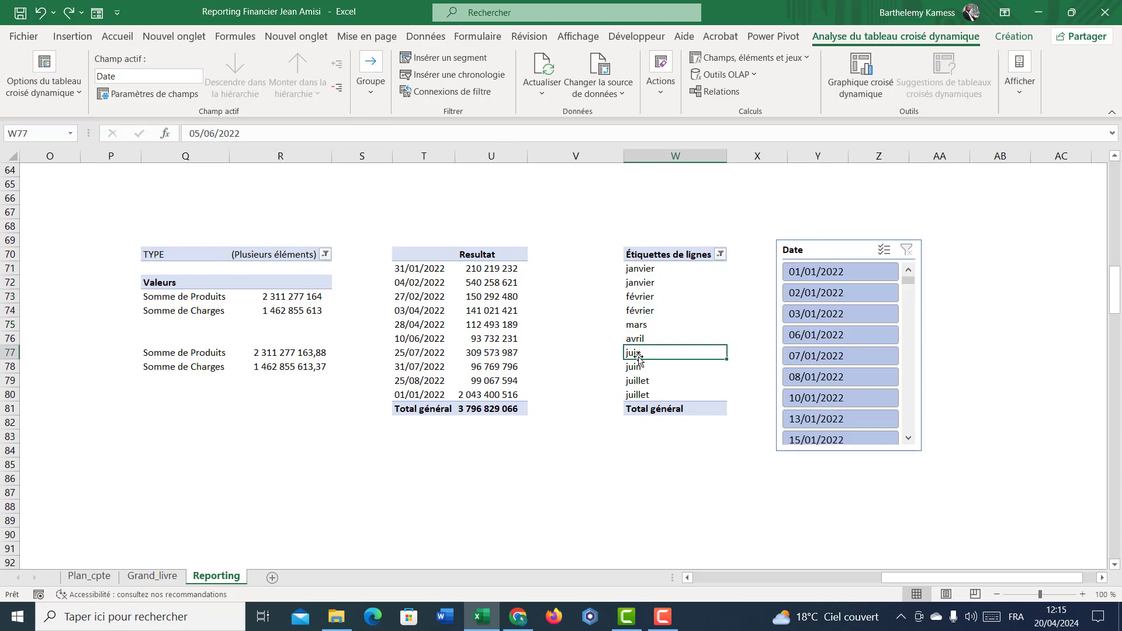
click(635, 270)
click(647, 314)
click(634, 364)
click(649, 324)
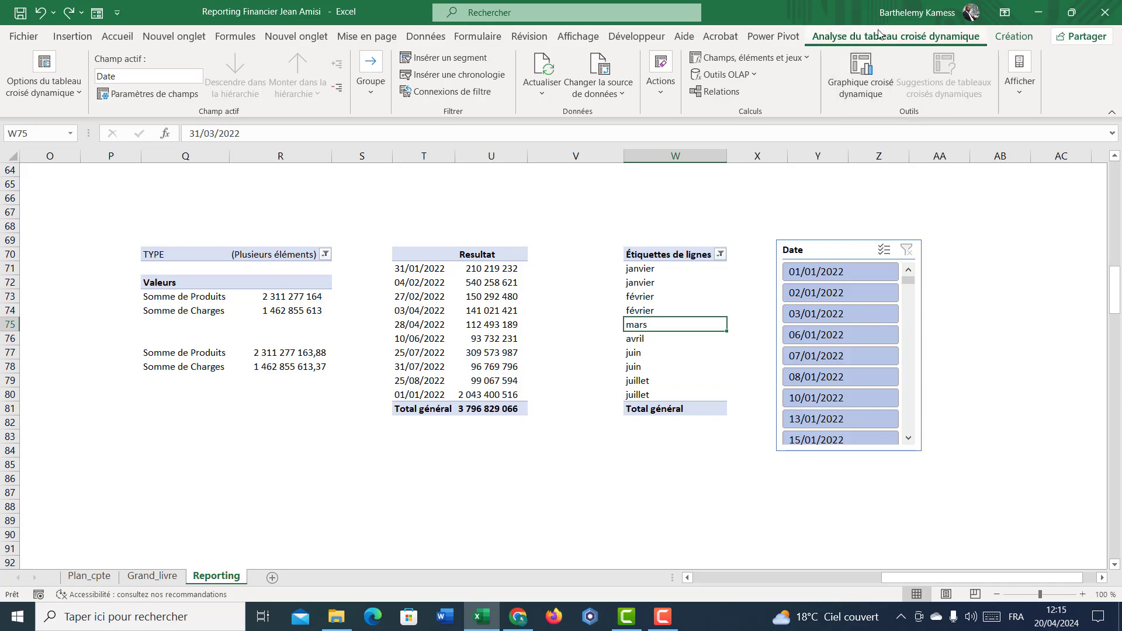
click(646, 296)
click(643, 327)
click(651, 307)
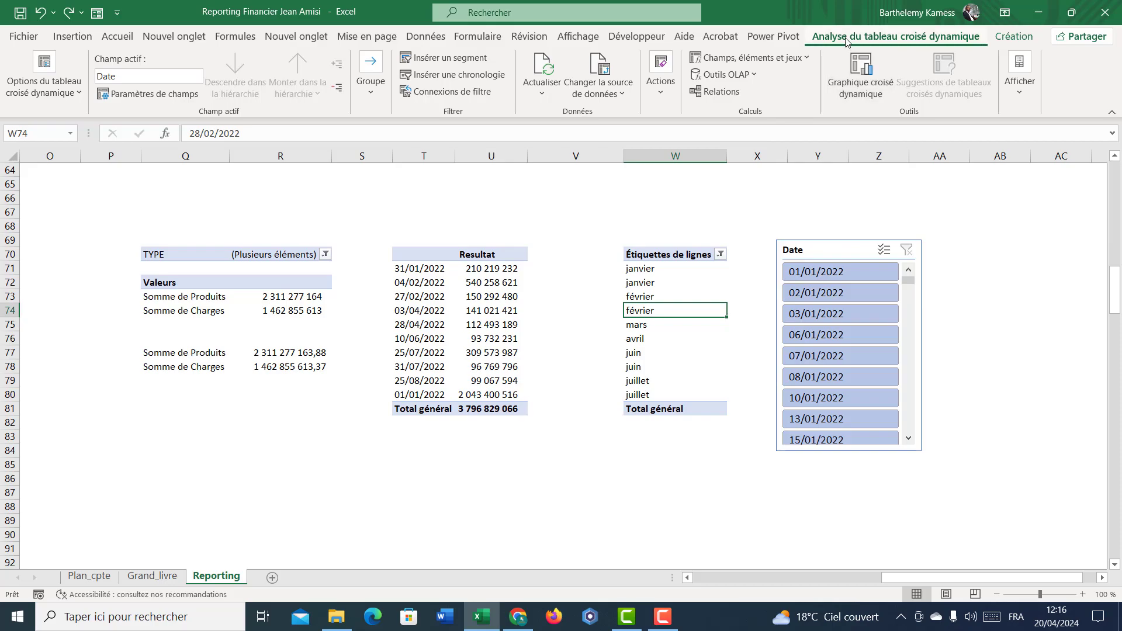
Group the Date field of the pivot table in column W with Grouper le champ.
click(372, 88)
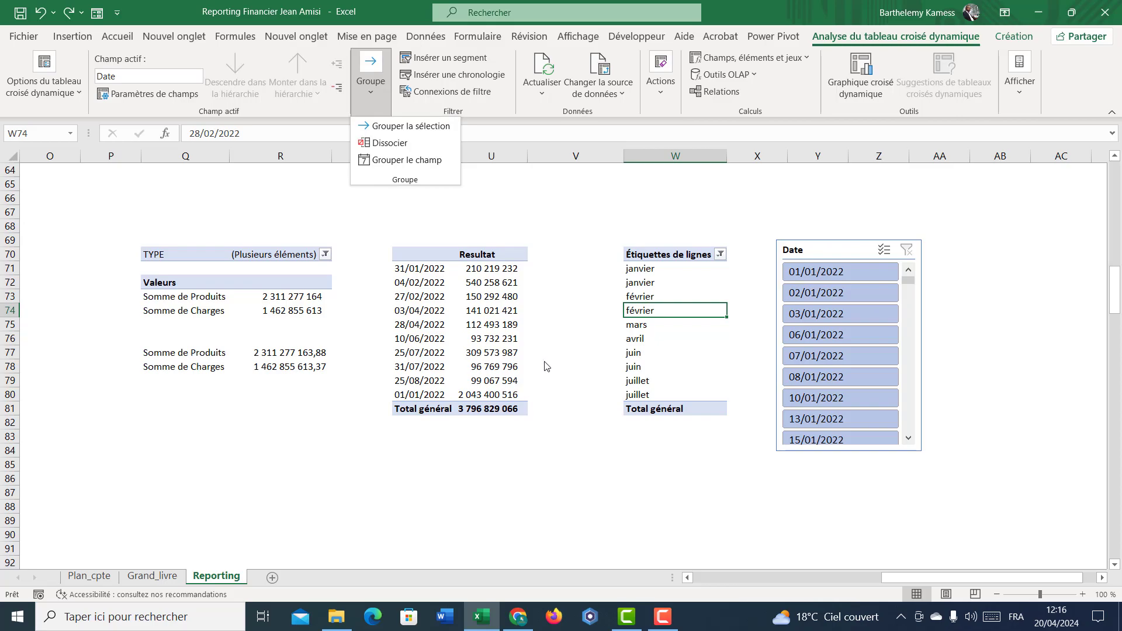
click(387, 160)
key(Return)
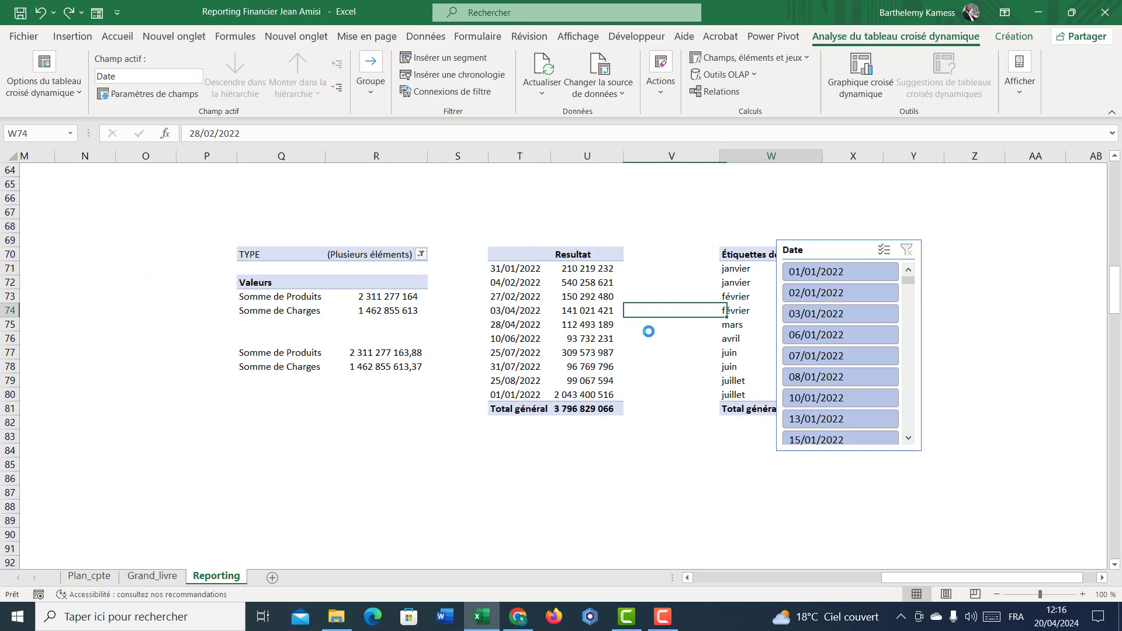
Delete the Date slicer beside the pivot table in column W.
click(653, 286)
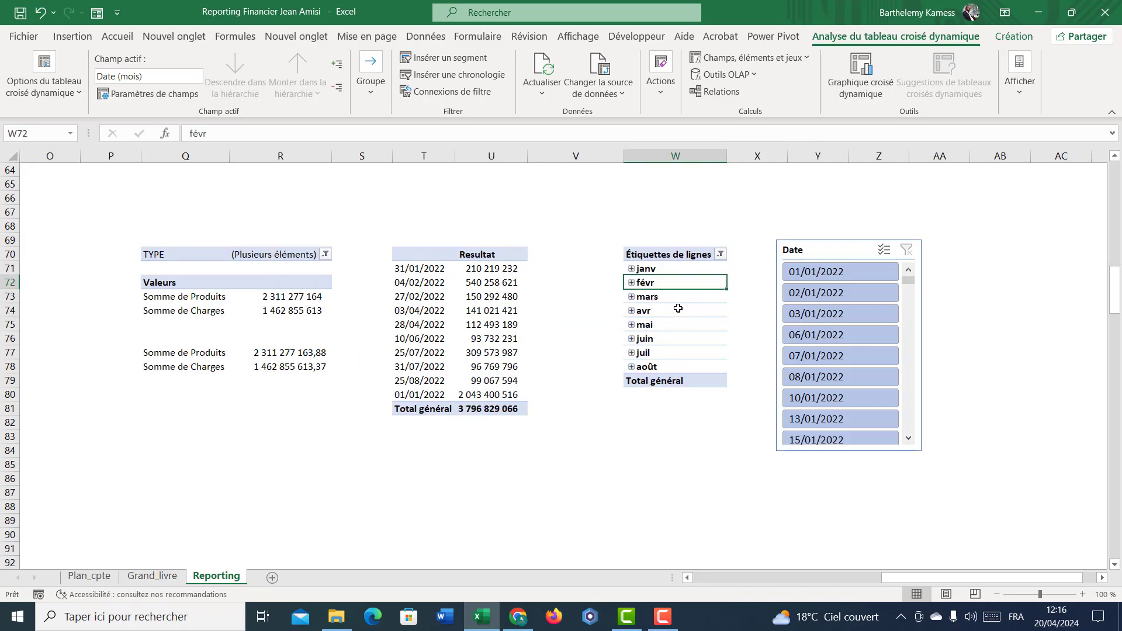
click(834, 244)
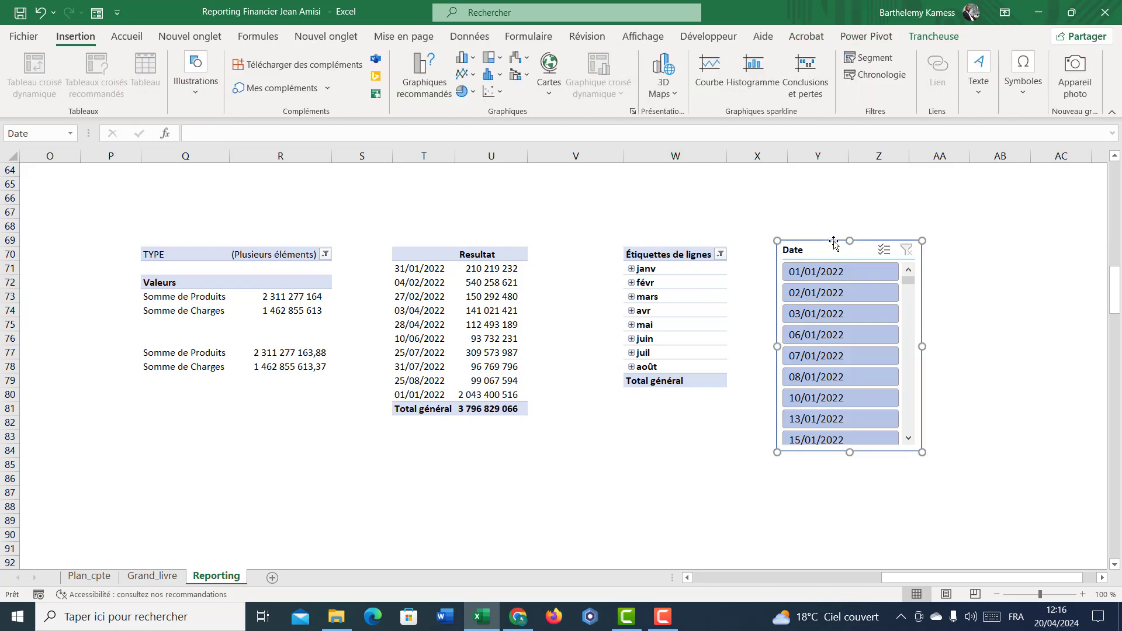
key(Delete)
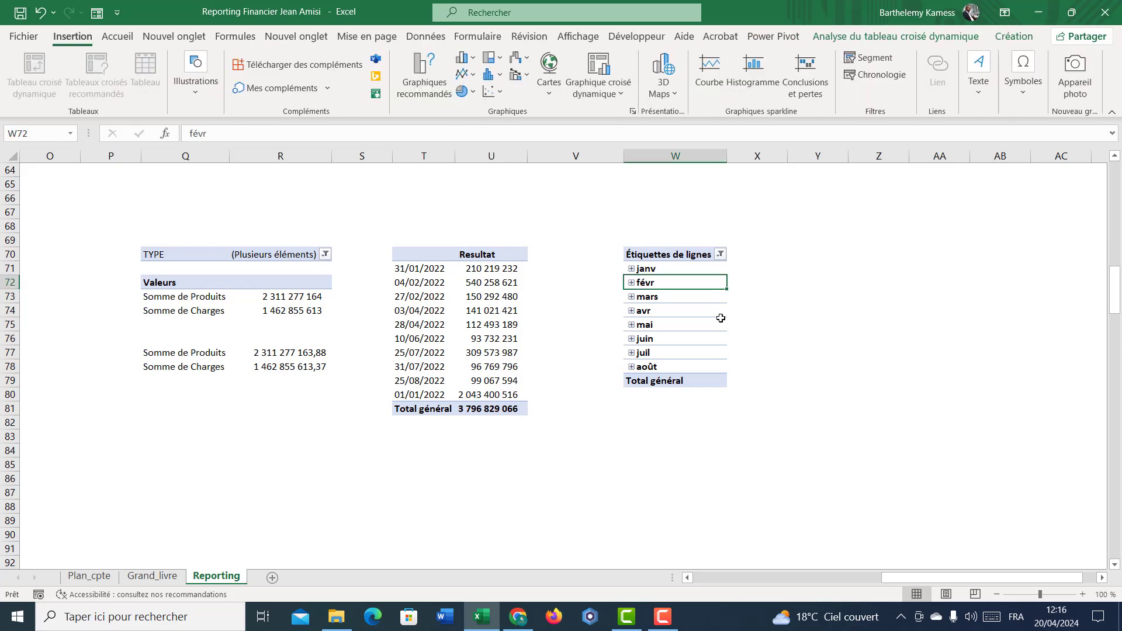
Insert a Date (mois) slicer for the pivot table in column W and place it beside that table, over columns X to Z.
click(696, 316)
click(675, 283)
click(684, 314)
click(680, 284)
click(885, 37)
click(474, 61)
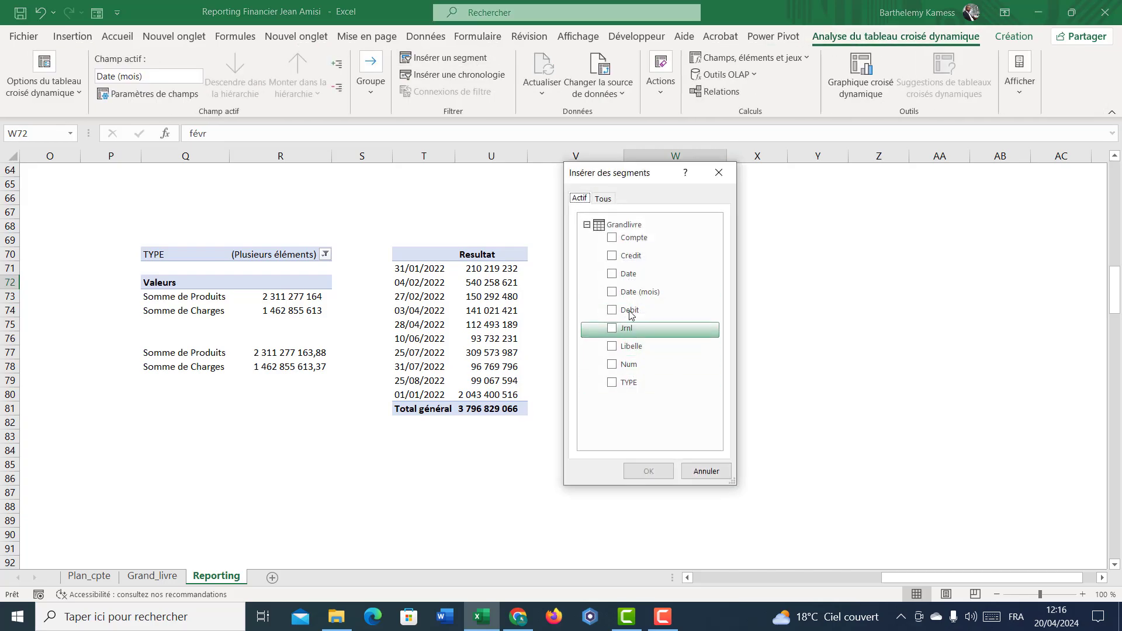
click(614, 294)
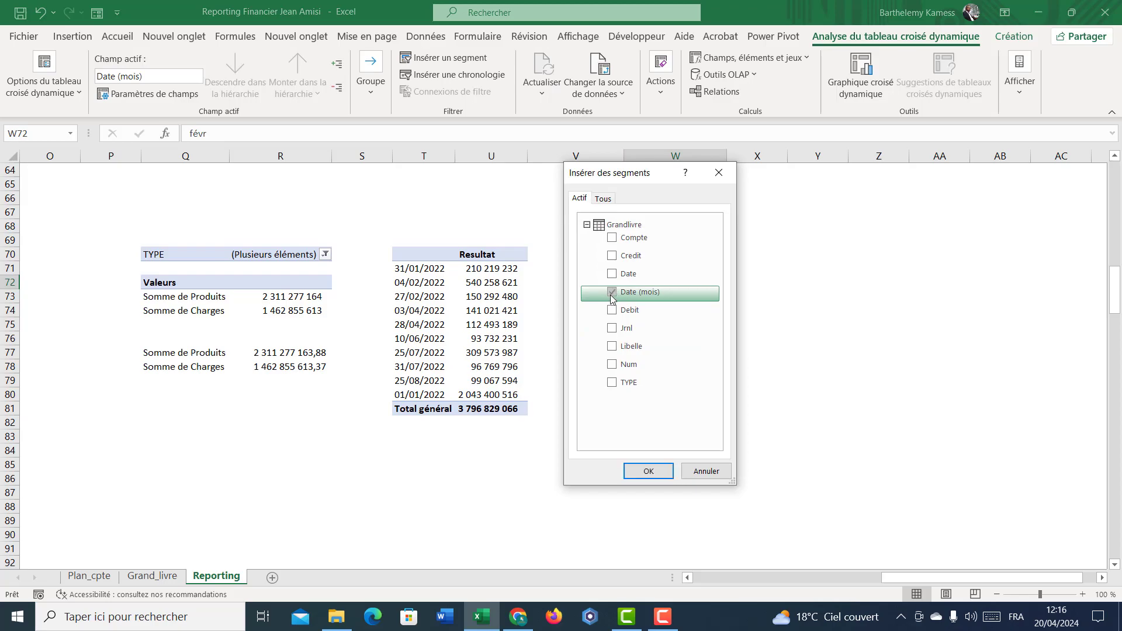
click(648, 471)
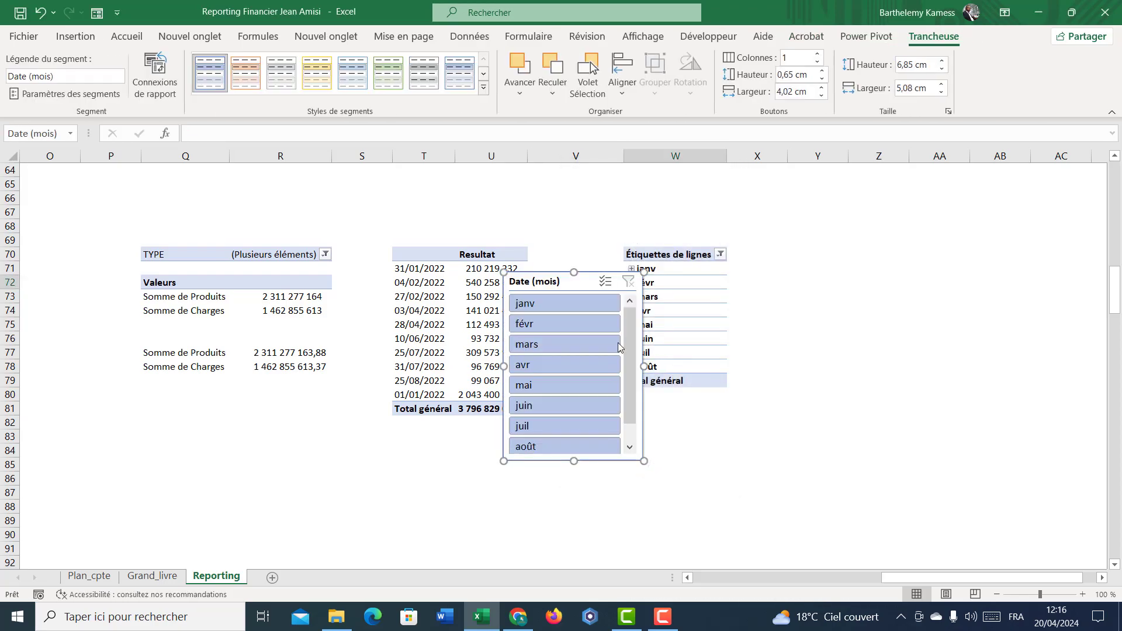
drag(581, 276, 857, 247)
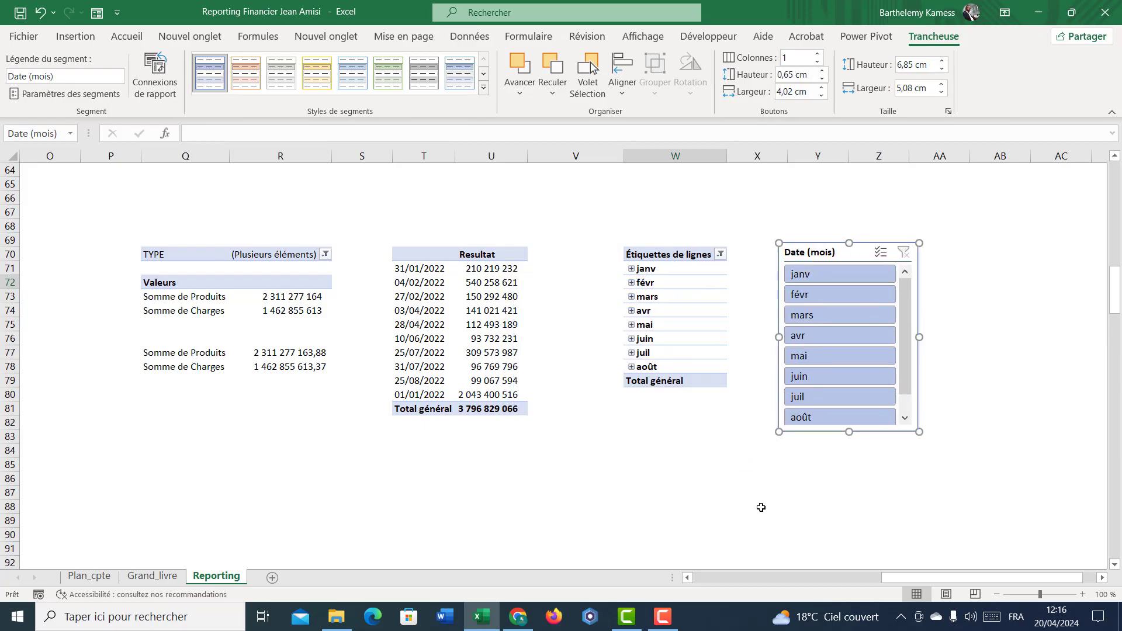